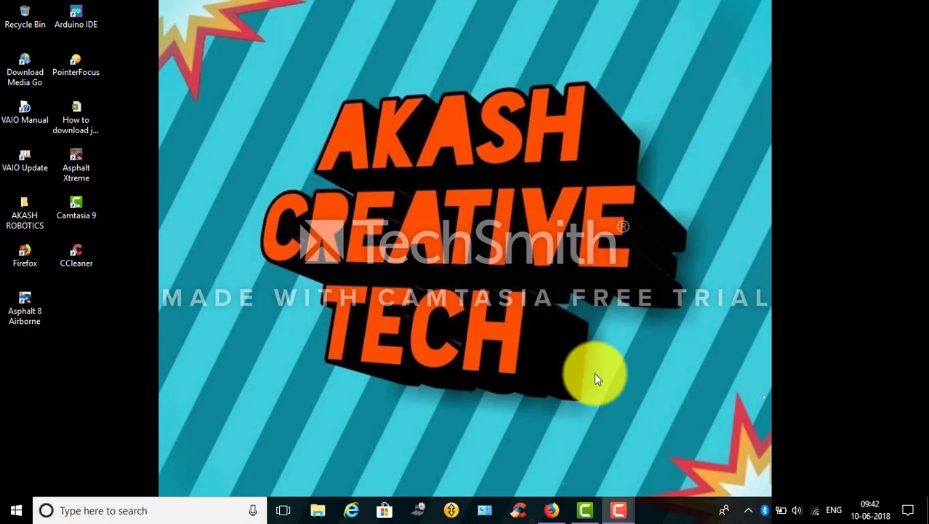
Step: Bring the EaseUS page forward in Firefox and start the free Data Recovery Wizard 12.0 download
click(547, 512)
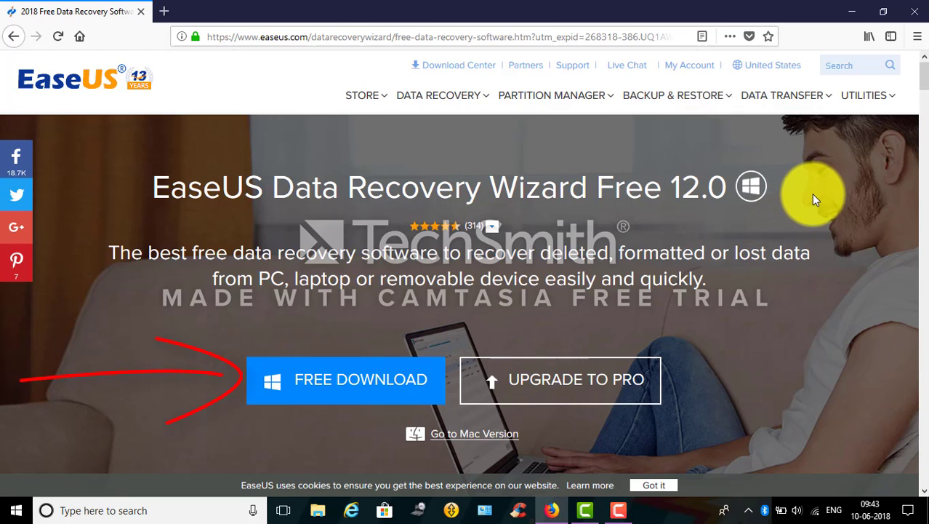
click(377, 384)
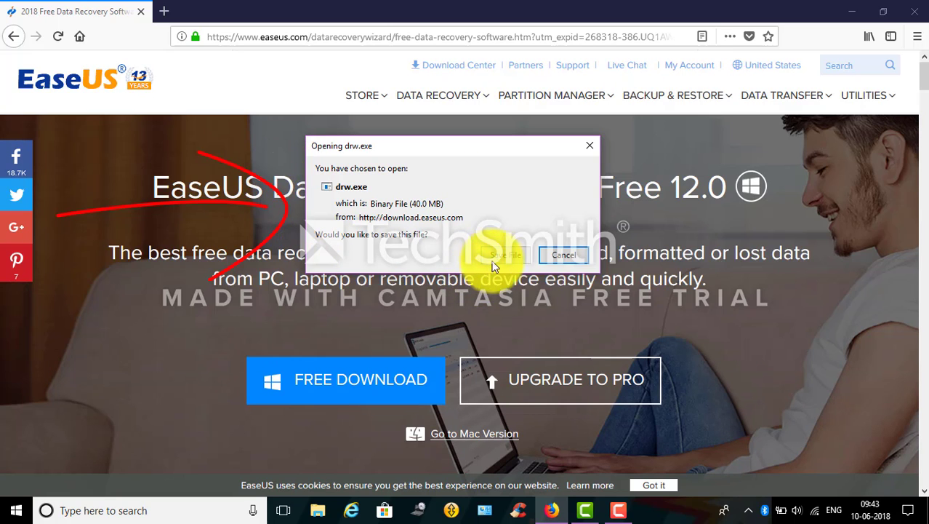
Step: Save drw.exe and open the downloads Library, where the download is listed as failed
click(503, 258)
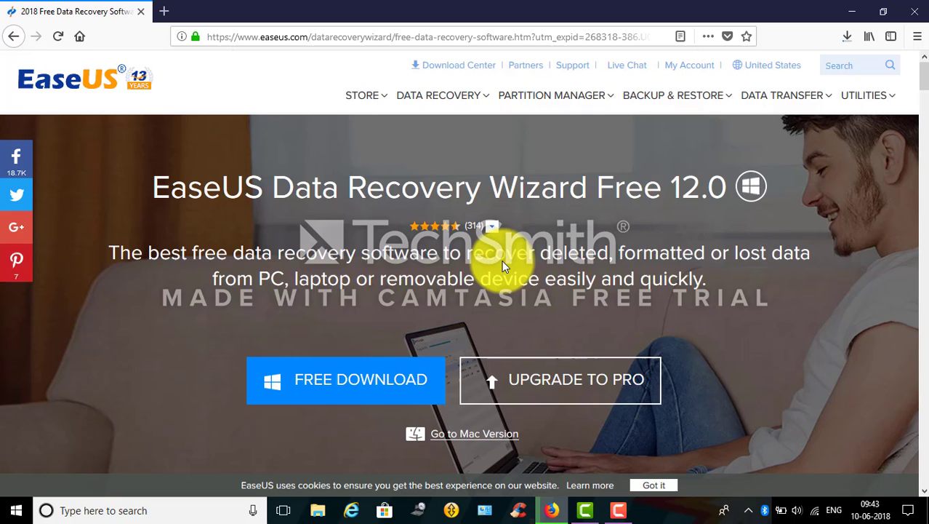
click(842, 37)
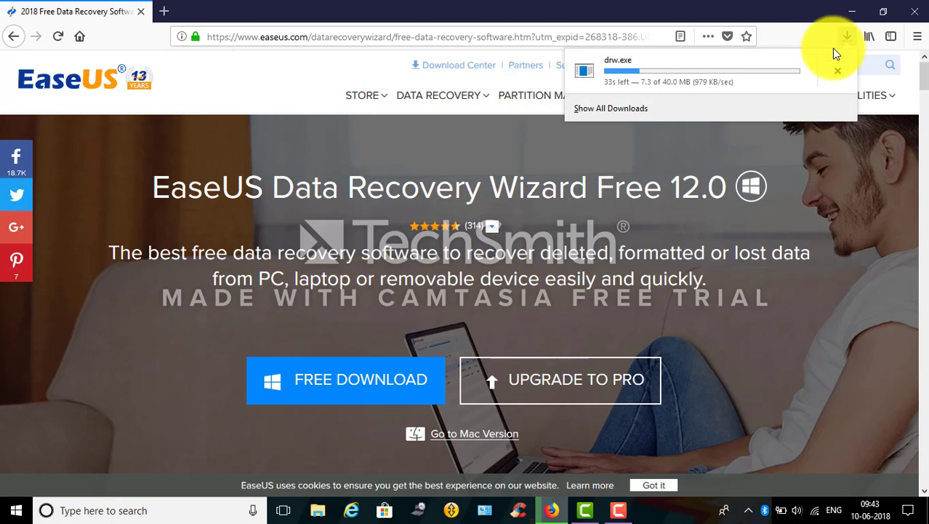
click(700, 113)
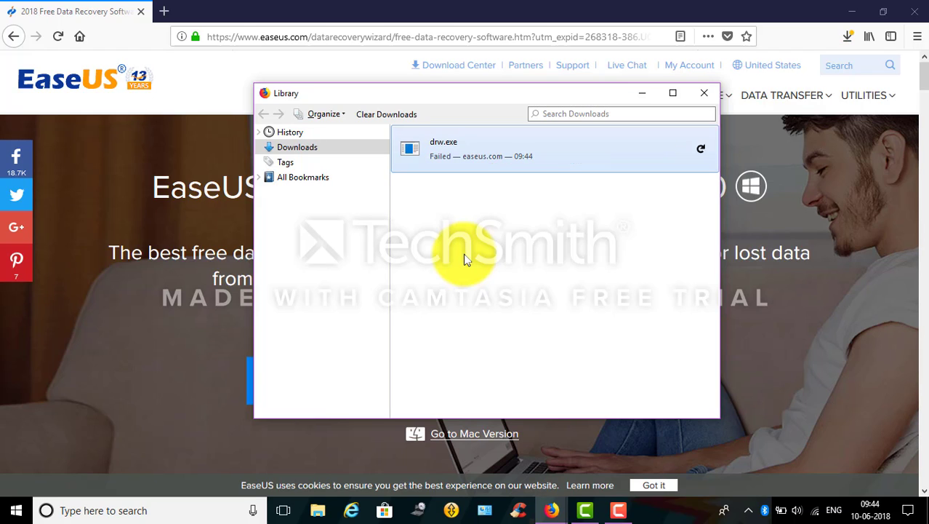
Step: Retry the failed drw.exe download repeatedly until the full 40.0 MB installer completes
click(702, 150)
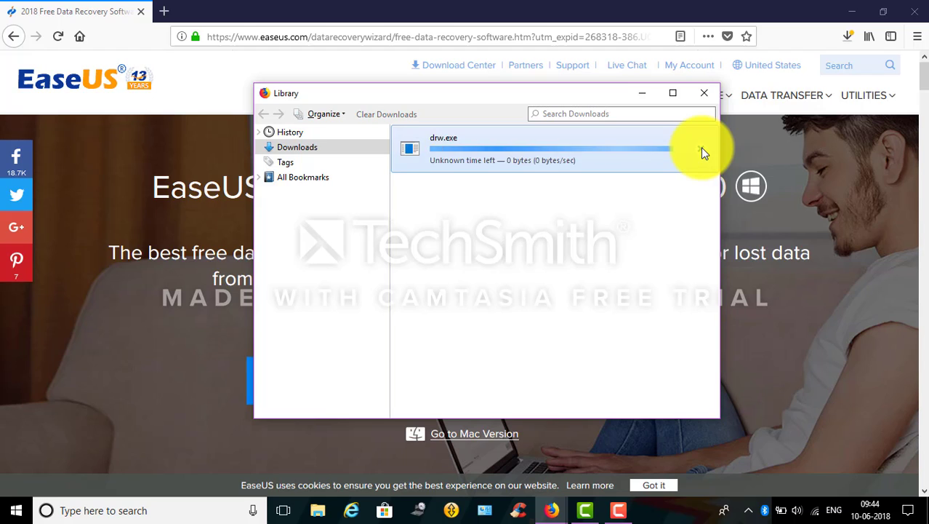
click(701, 150)
click(700, 148)
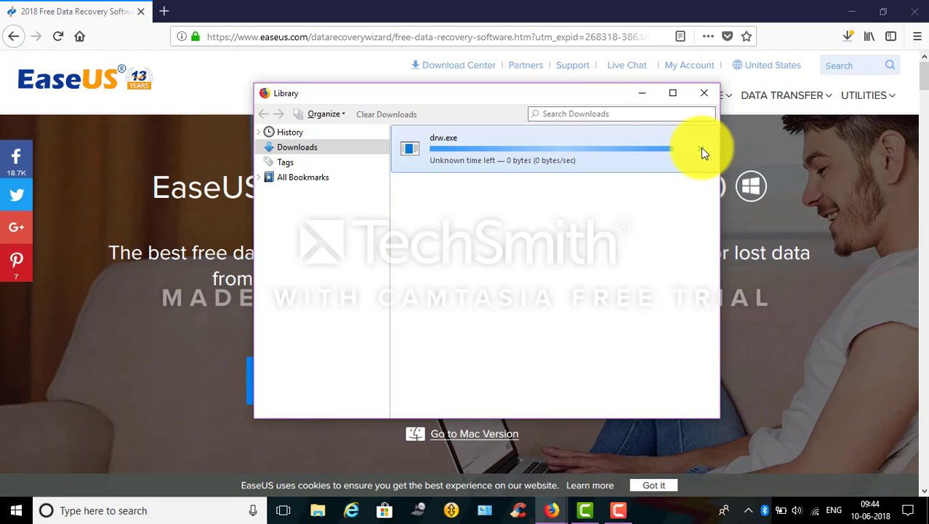
click(701, 149)
click(700, 148)
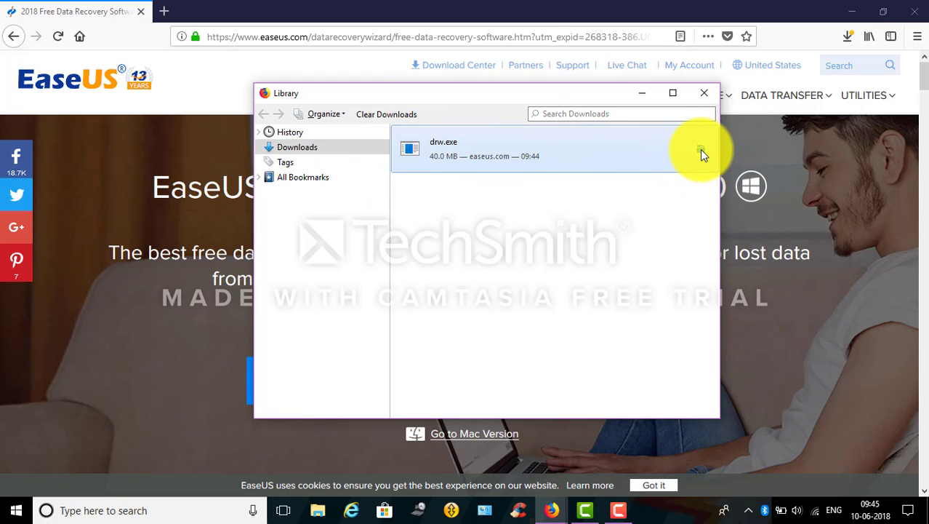
Step: Copy the downloaded drw installer from the Downloads folder to the desktop and run it
click(700, 149)
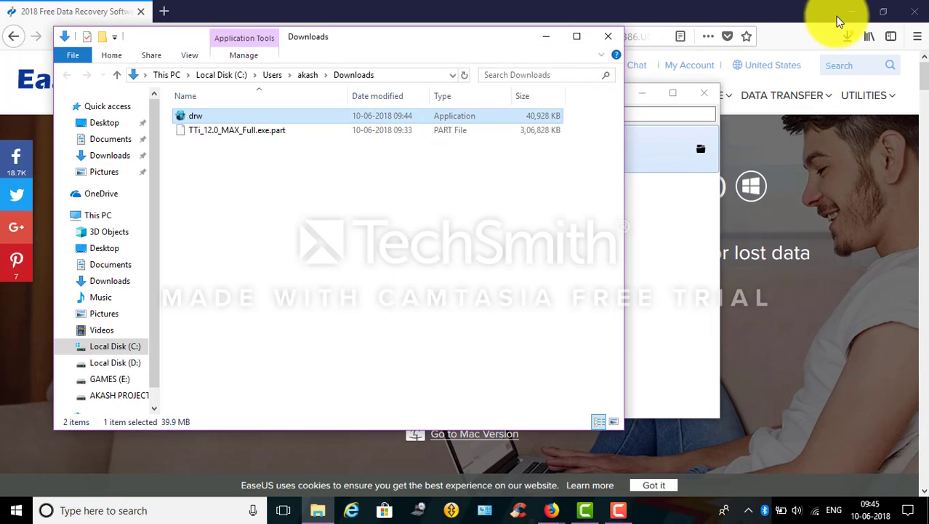
click(852, 13)
click(638, 92)
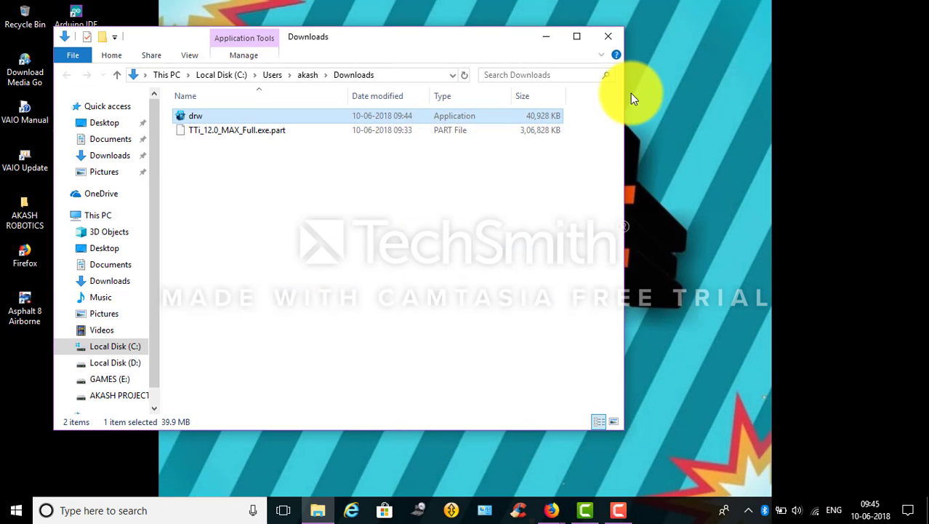
drag(285, 122, 748, 169)
click(597, 29)
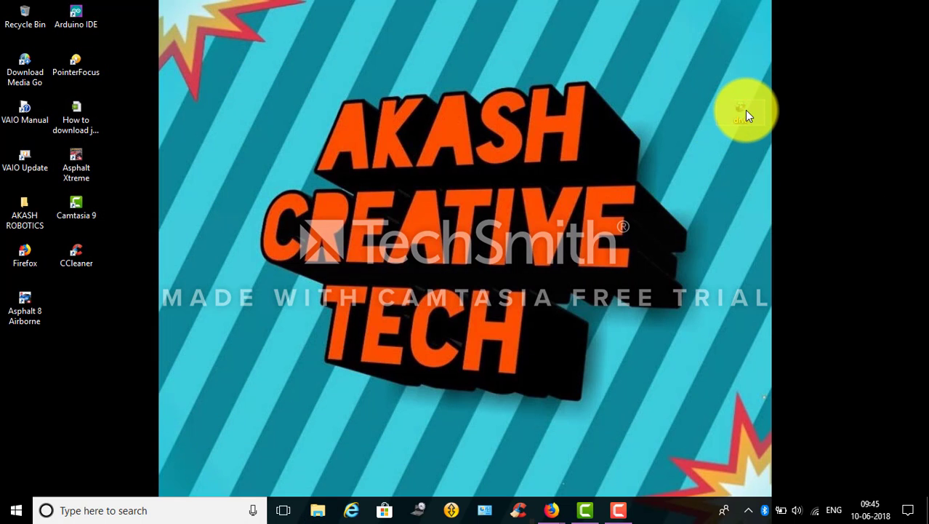
double_click(745, 110)
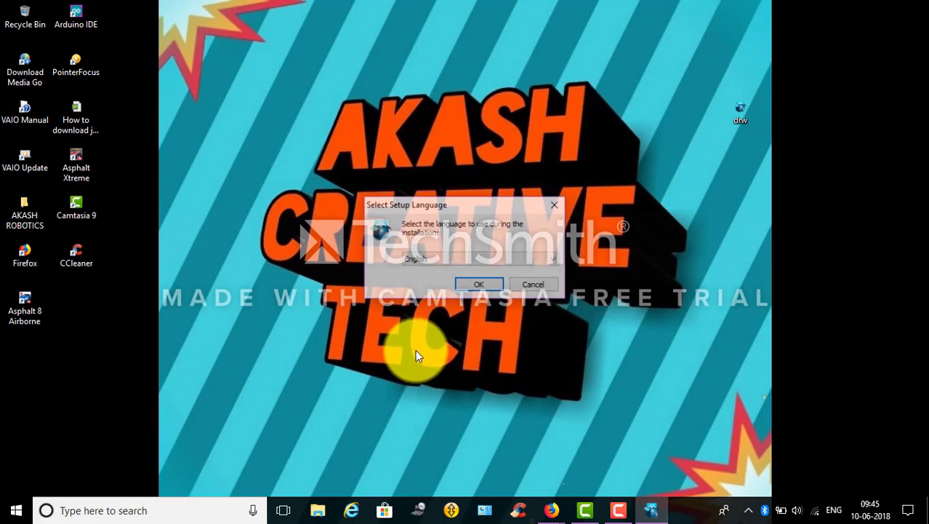
Step: Confirm English in the Select Setup Language dialog
drag(466, 205, 464, 164)
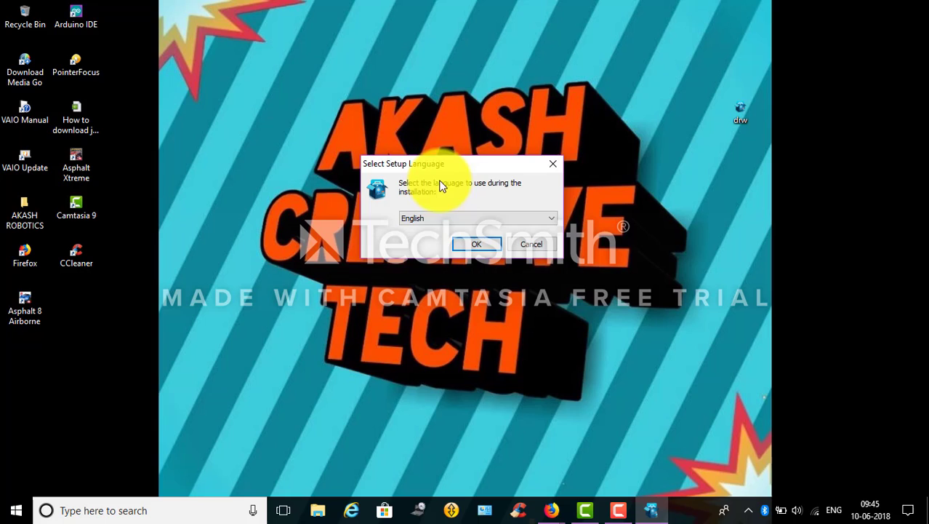
click(458, 220)
click(465, 234)
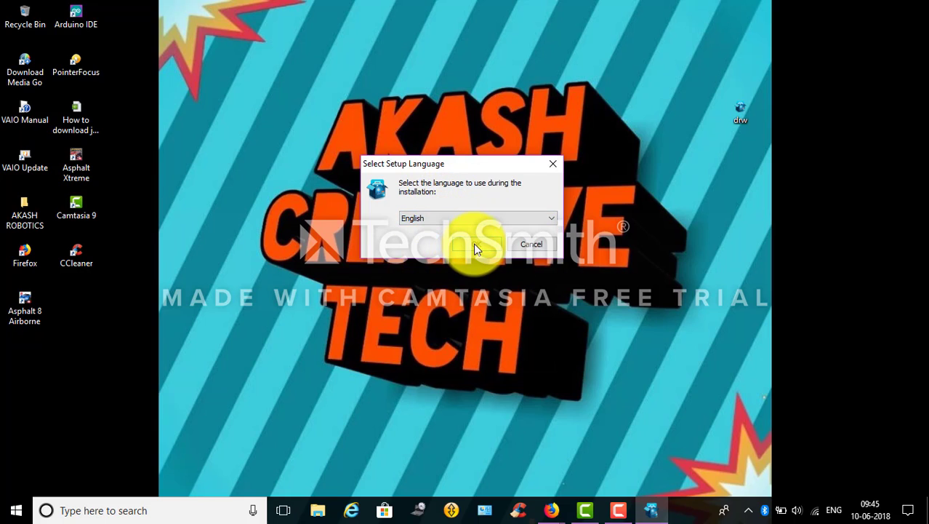
click(474, 246)
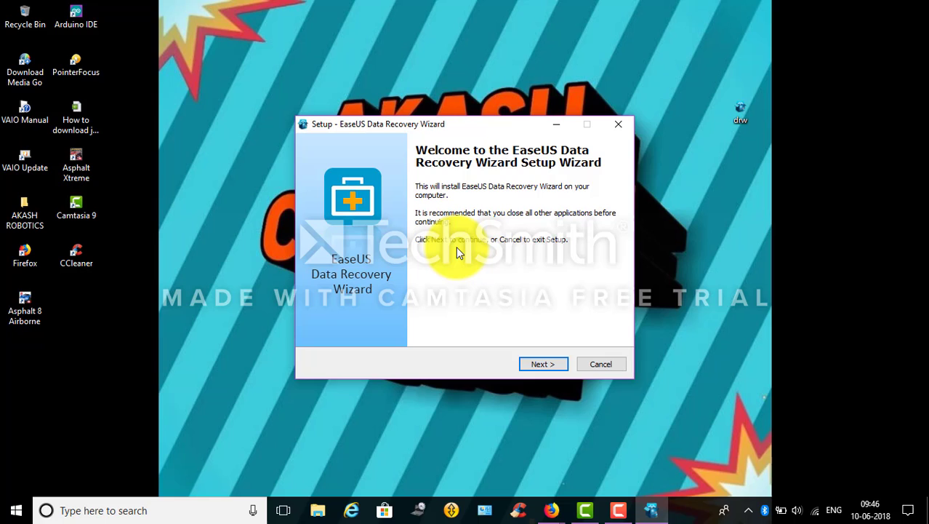
Step: Accept the license and install to the default folder with a desktop icon
key(Return)
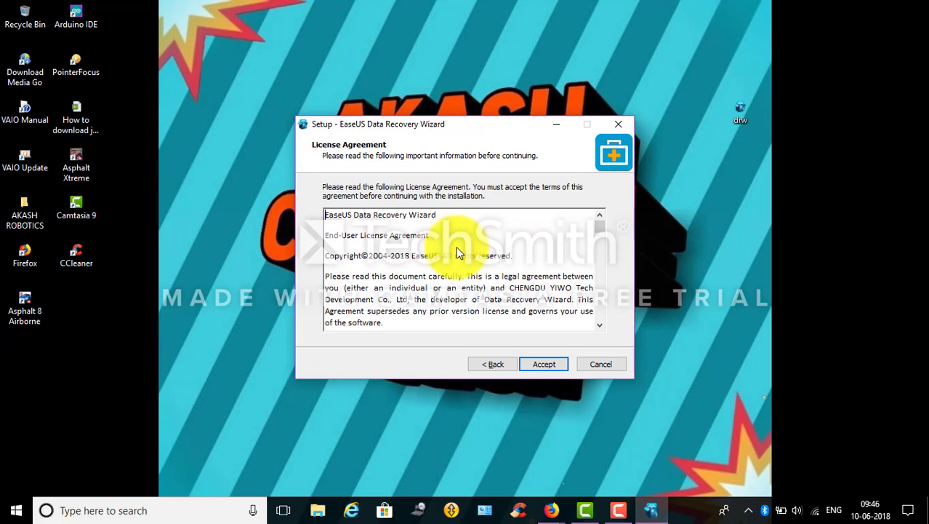
key(Return)
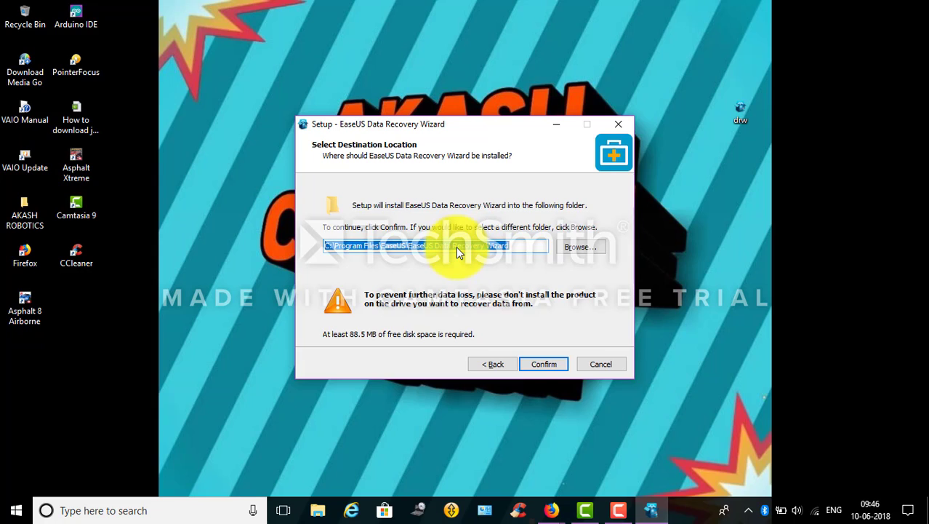
key(Return)
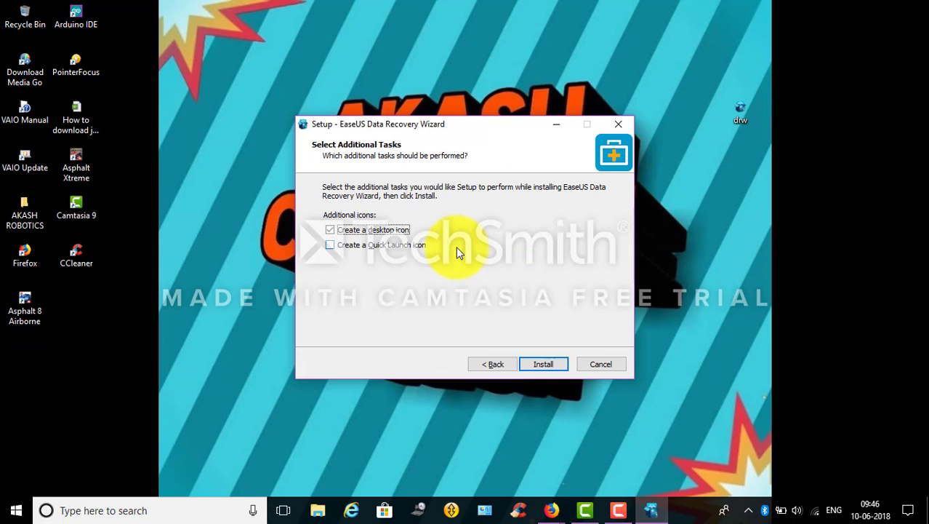
key(Return)
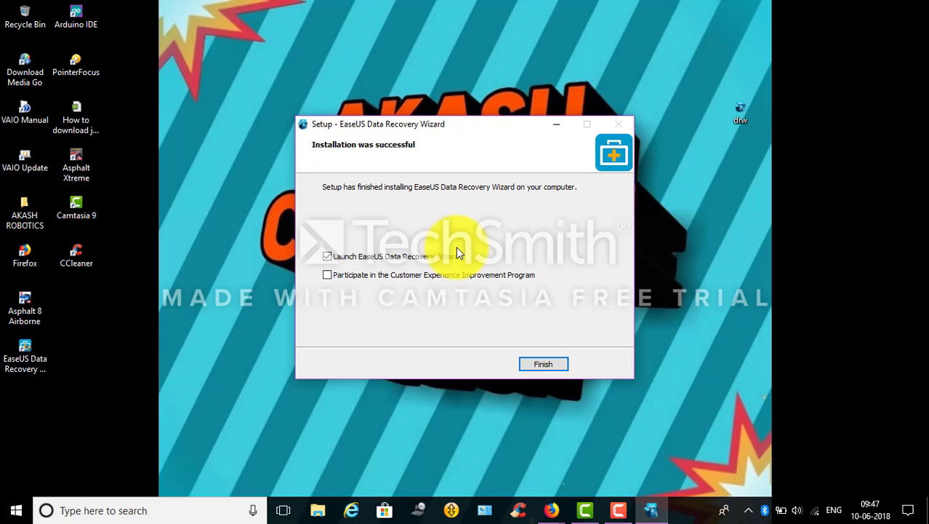
Step: Finish setup with Launch EaseUS Data Recovery Wizard checked
key(Return)
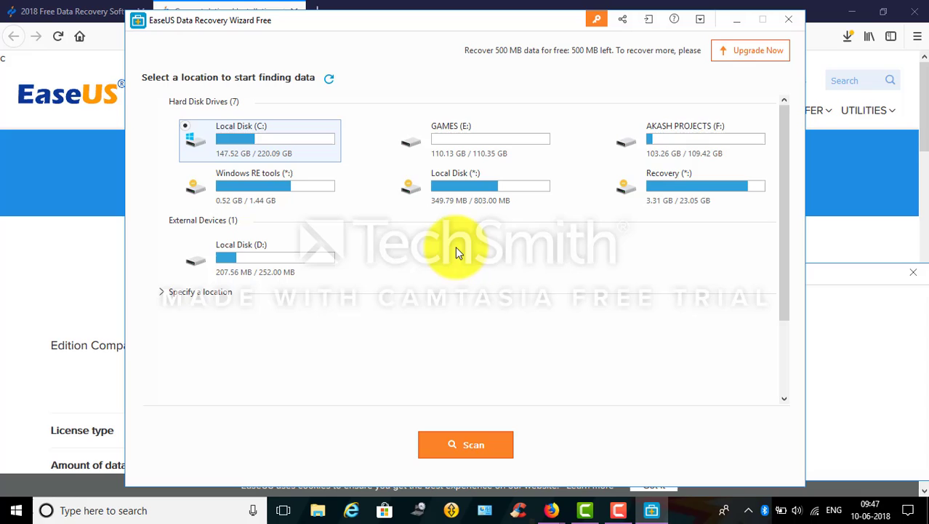
Step: Close Firefox and both its tabs, dismiss the freeware pop-up, and restore the recovery wizard
click(741, 20)
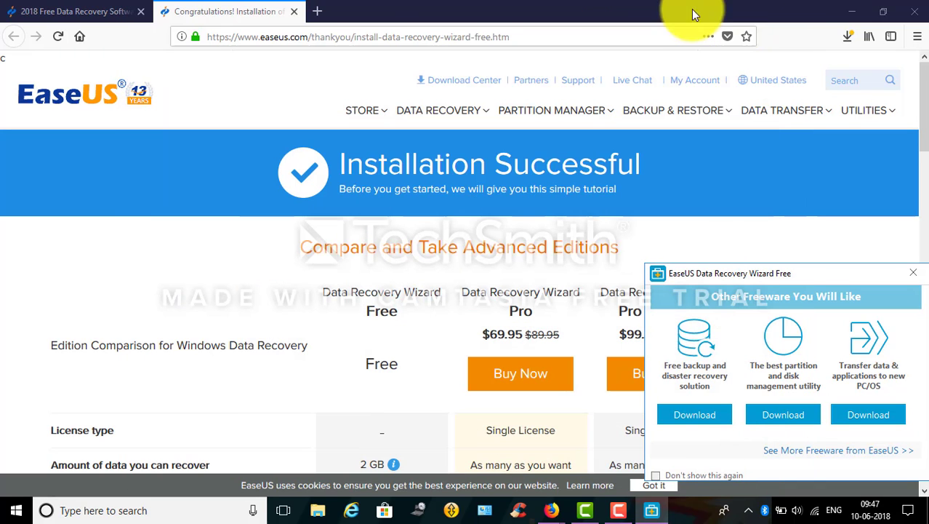
click(914, 11)
click(433, 275)
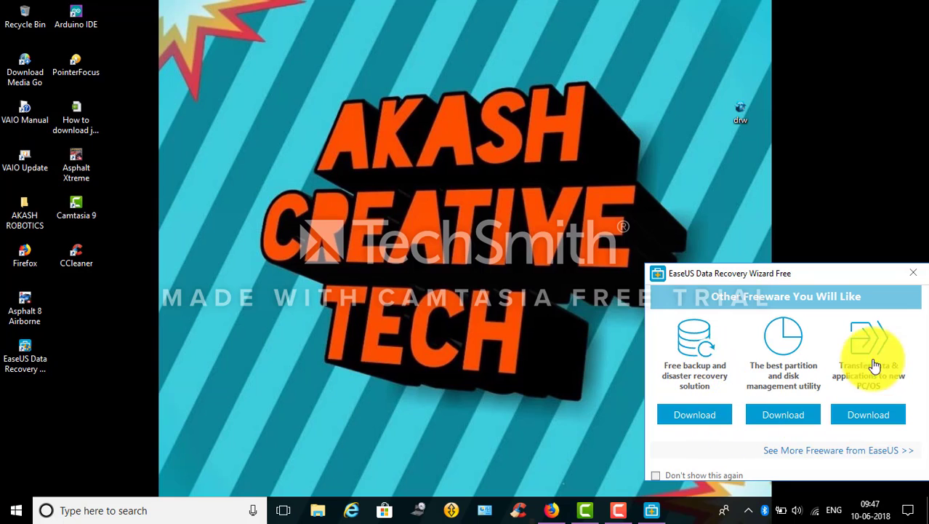
click(913, 273)
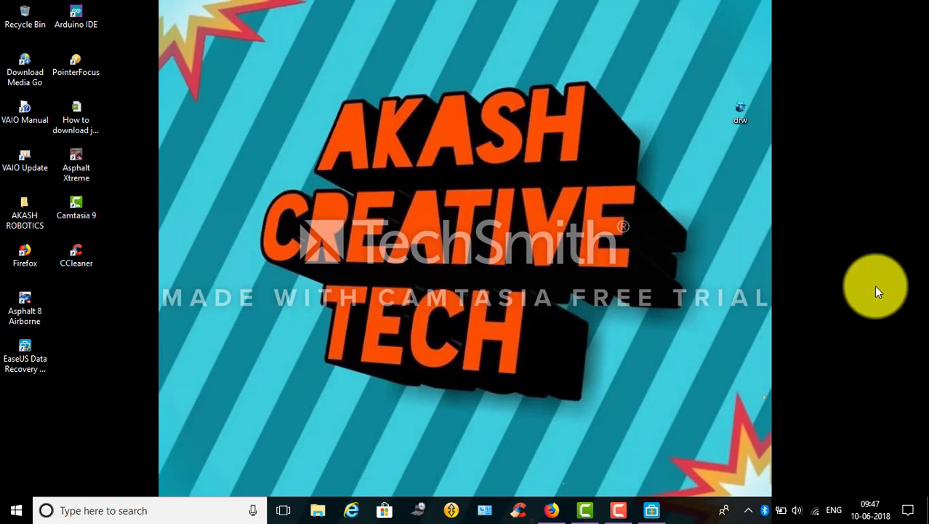
click(651, 510)
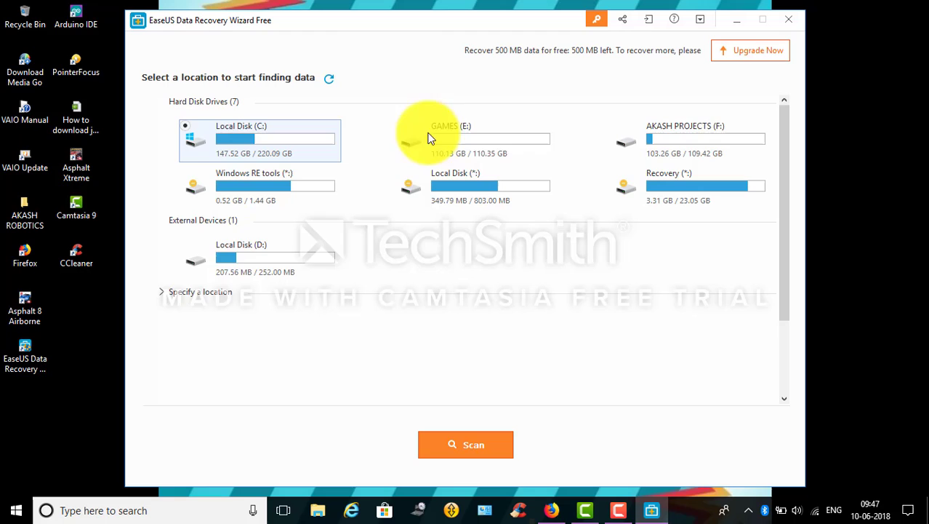
Step: Select the GAMES (E:) drive tile in the Hard Disk Drives list
click(290, 129)
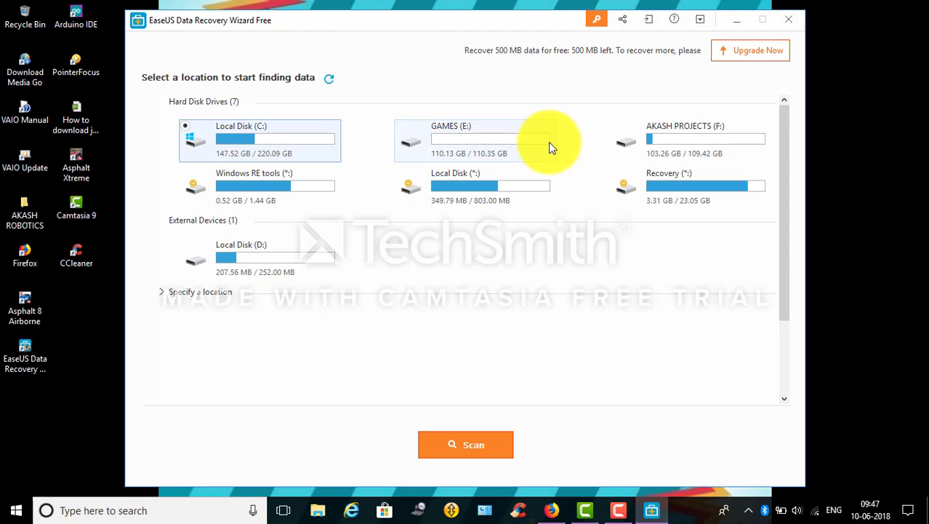
click(506, 146)
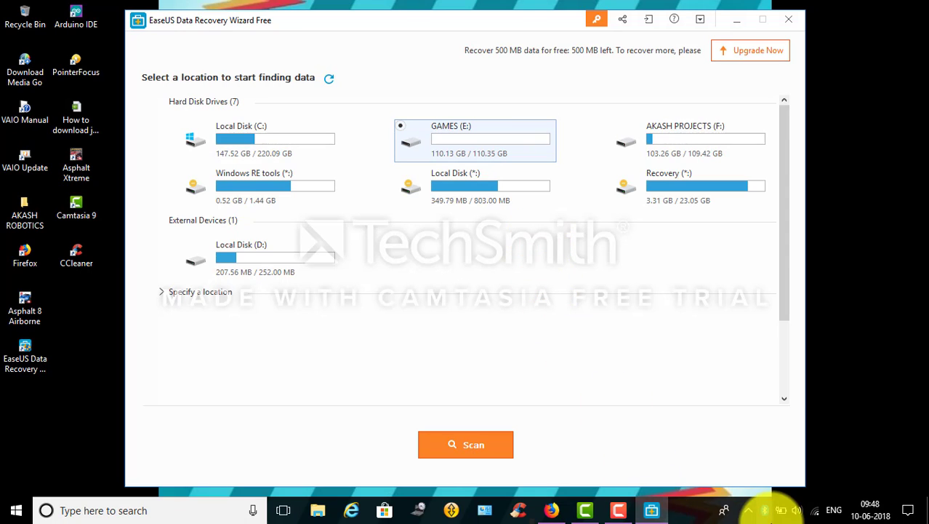
Step: Pause the screen recorder from the system tray while inserting the MALA (G:) pen drive
click(745, 513)
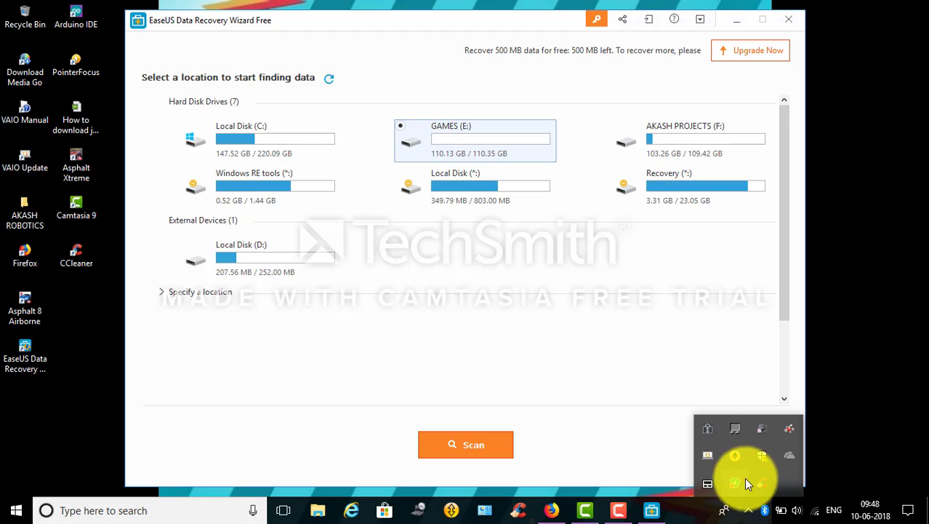
click(736, 428)
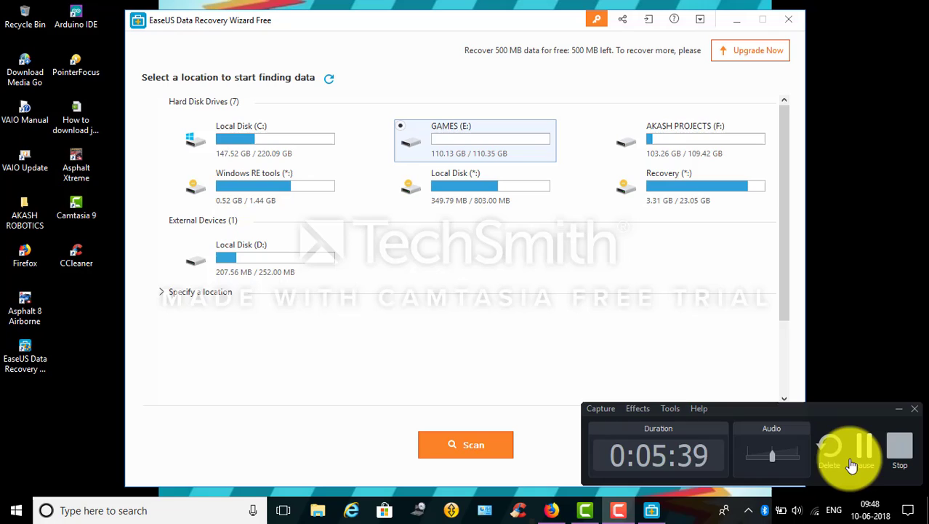
click(864, 445)
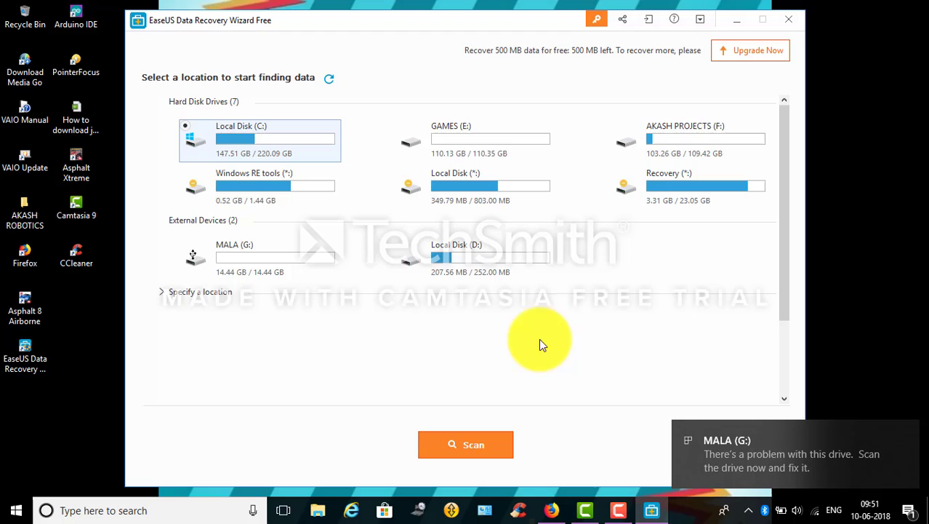
Step: Scan the MALA (G:) pen drive, yielding 68 quick-scan files with deep scan underway
click(265, 270)
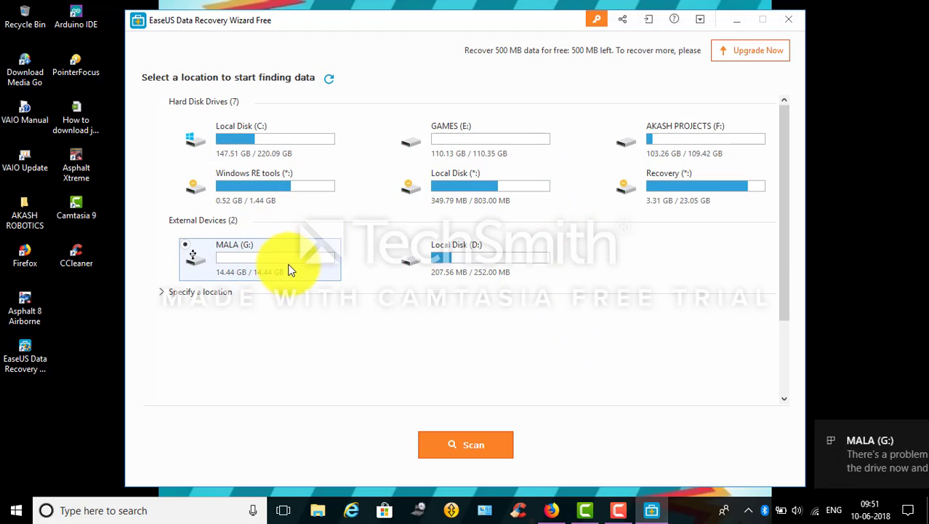
double_click(328, 252)
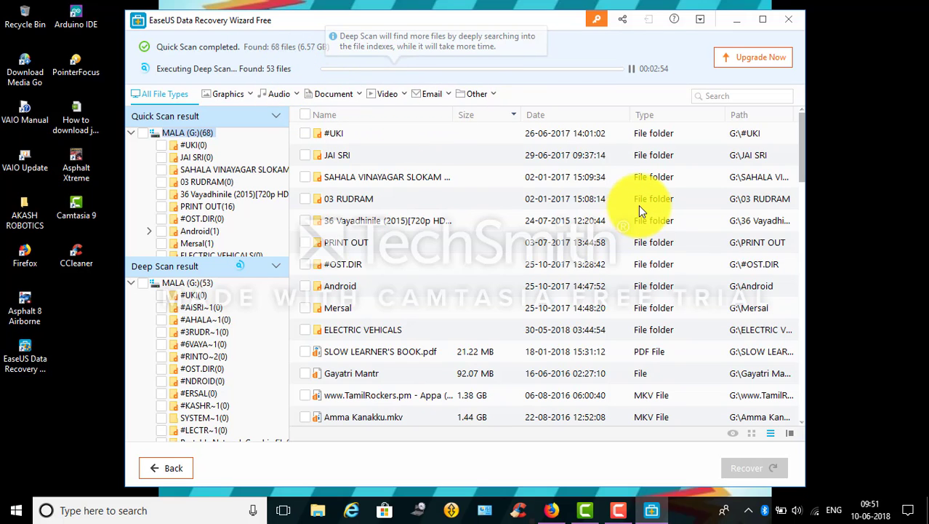
scroll(528, 188, down, 1)
scroll(529, 188, down, 4)
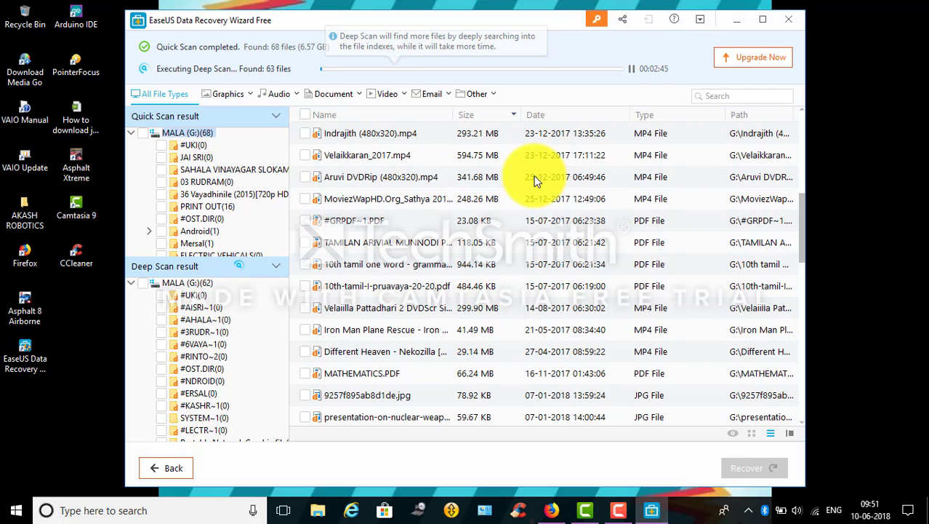
scroll(552, 187, down, 10)
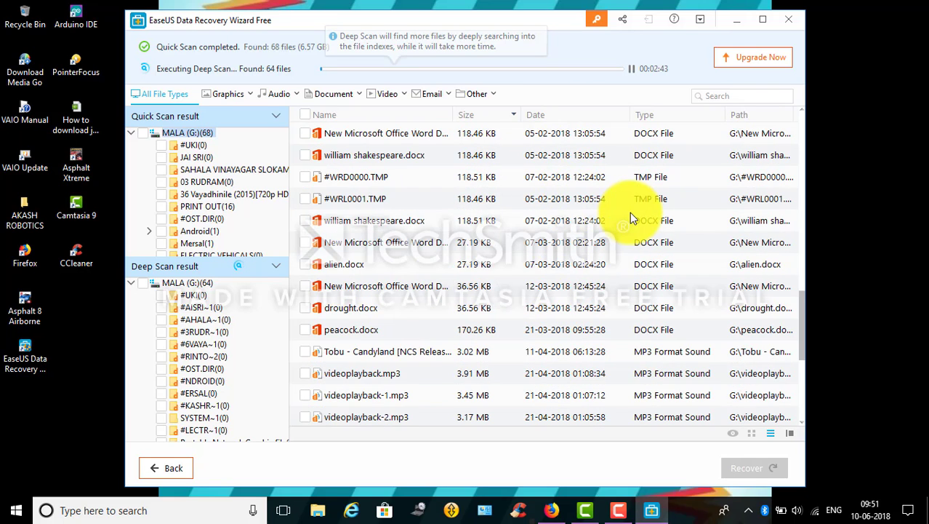
scroll(517, 301, up, 5)
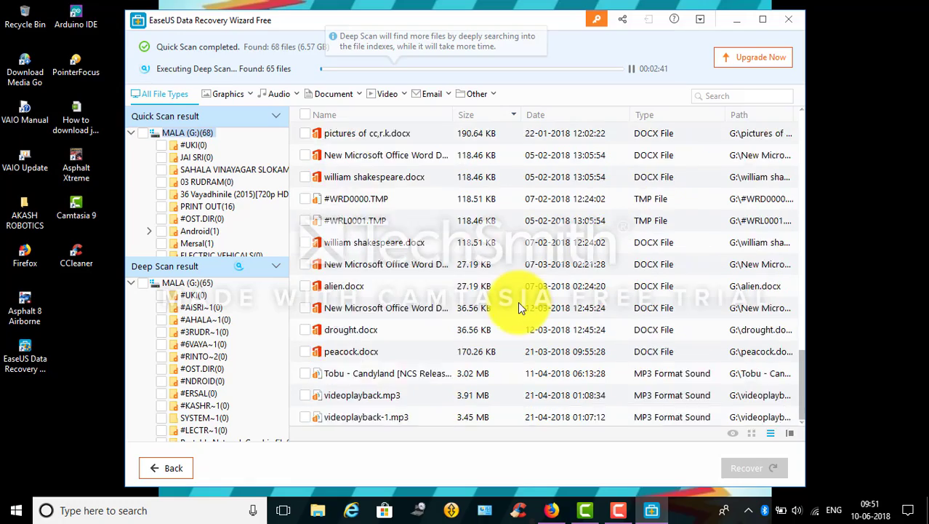
scroll(519, 300, up, 10)
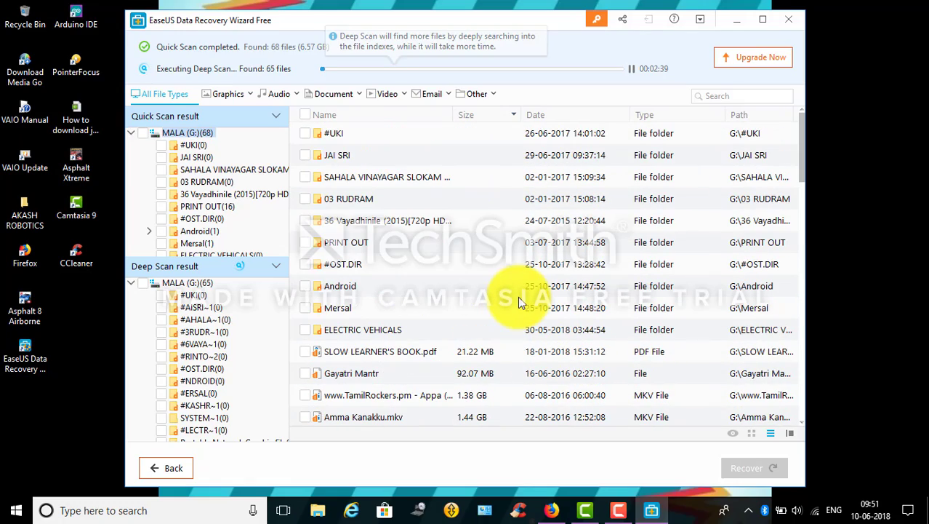
scroll(517, 296, down, 15)
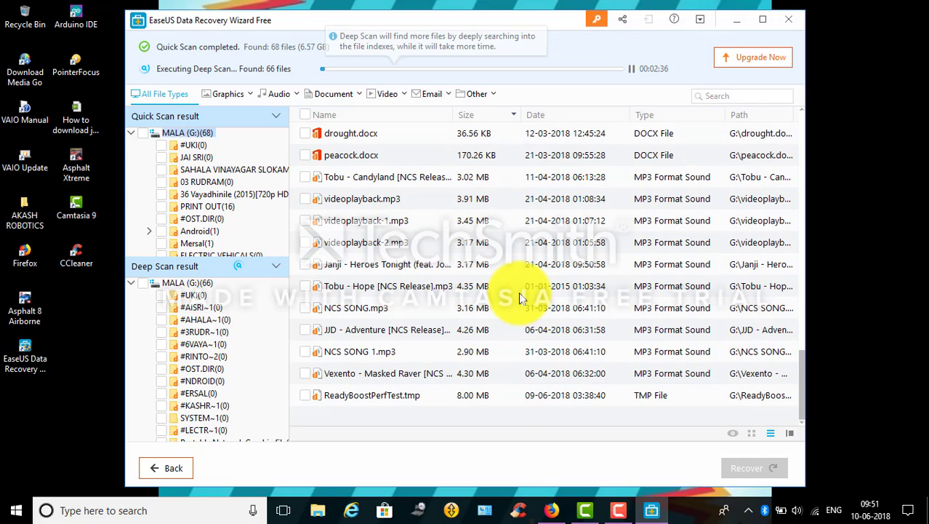
scroll(520, 298, up, 15)
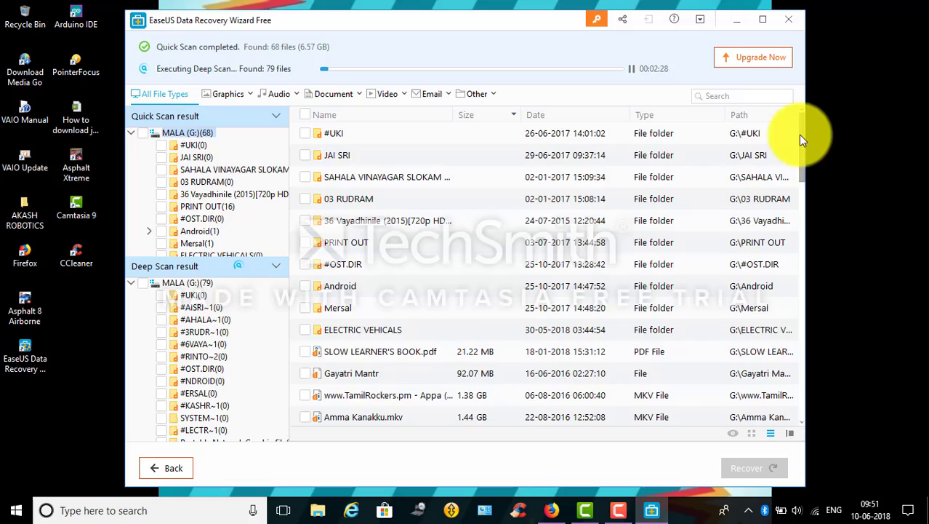
drag(798, 135, 856, 128)
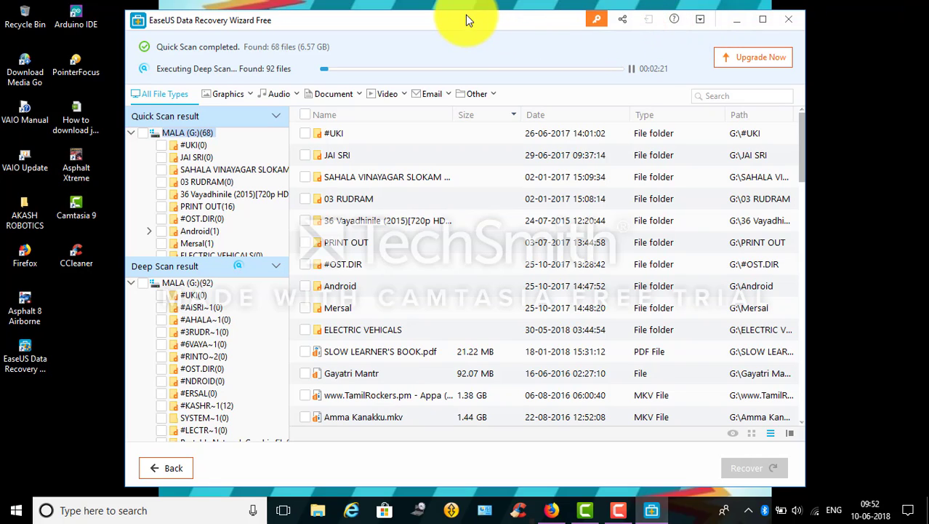
Step: Cancel exiting mid-scan and minimize the wizard so the deep scan keeps running
click(790, 20)
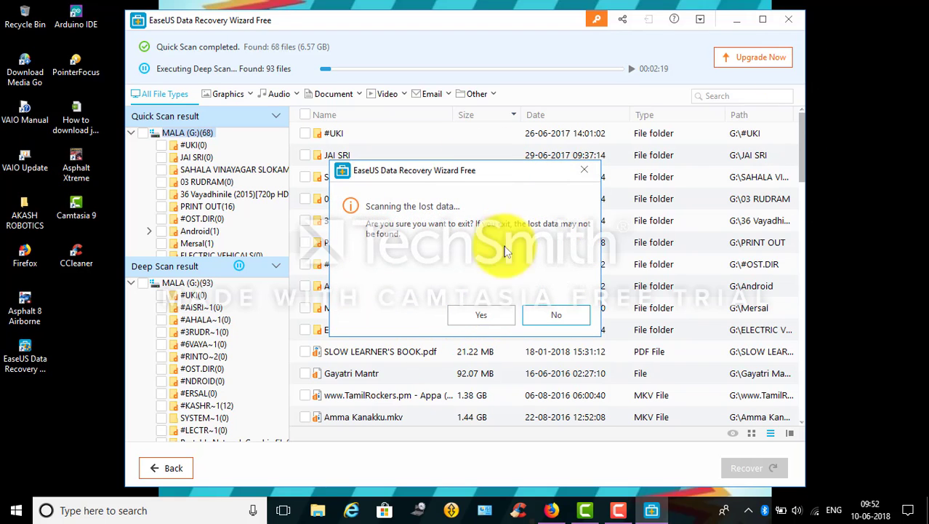
click(589, 171)
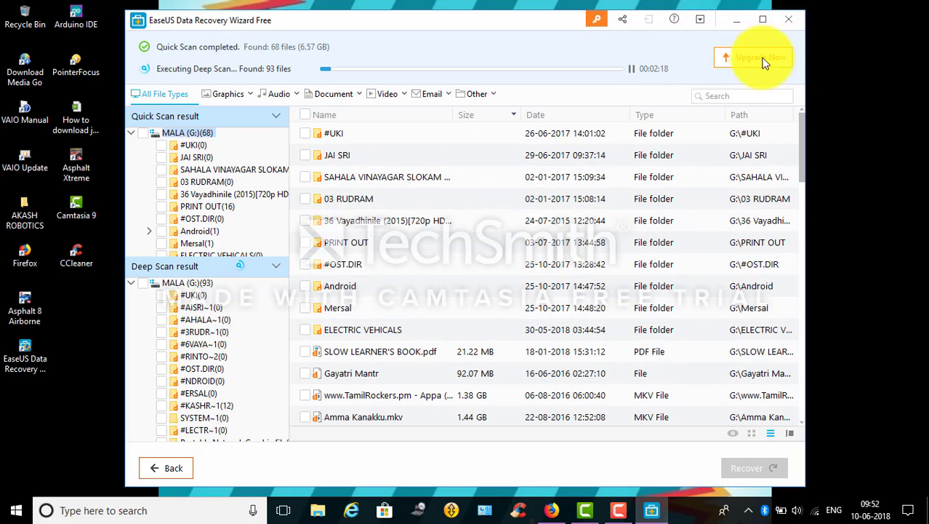
click(738, 22)
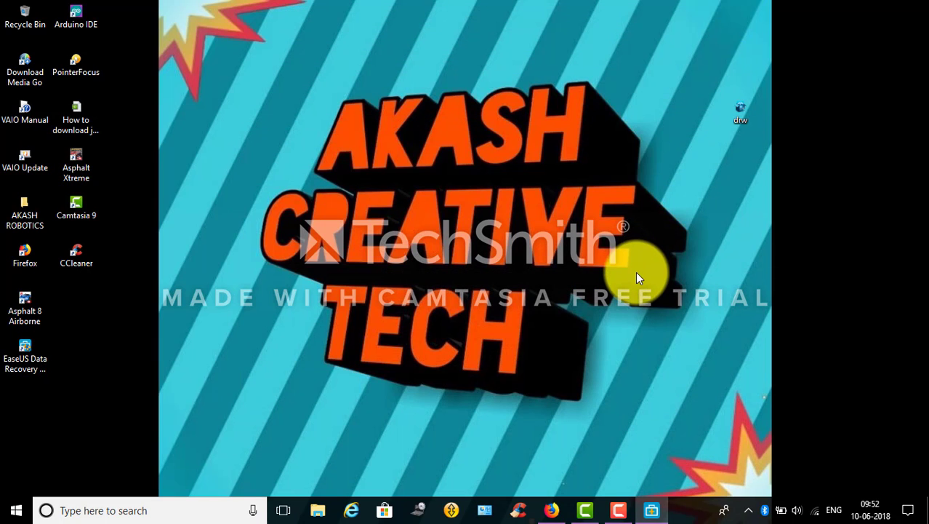